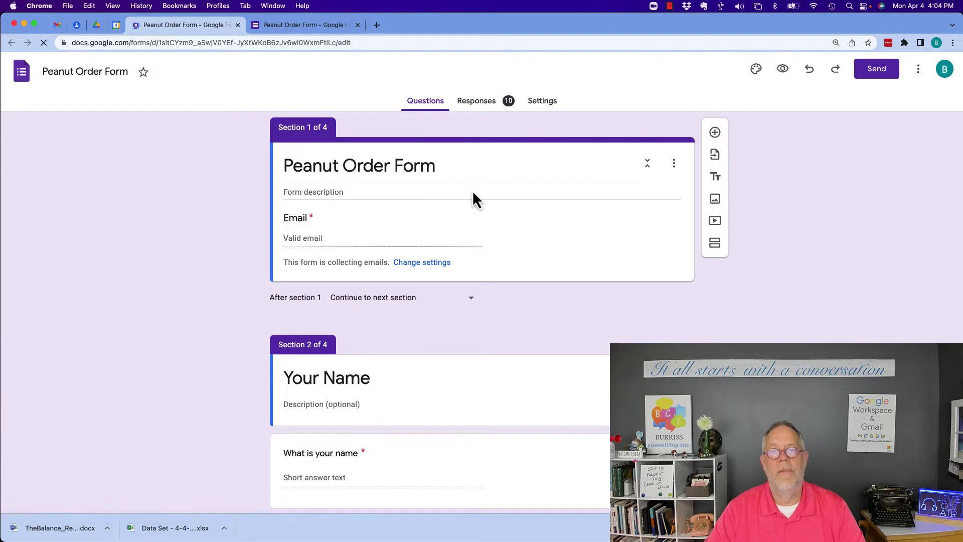
# - Copy the form's shortened share link and load the live form in a new tab
pyautogui.click(859, 71)
pyautogui.click(438, 154)
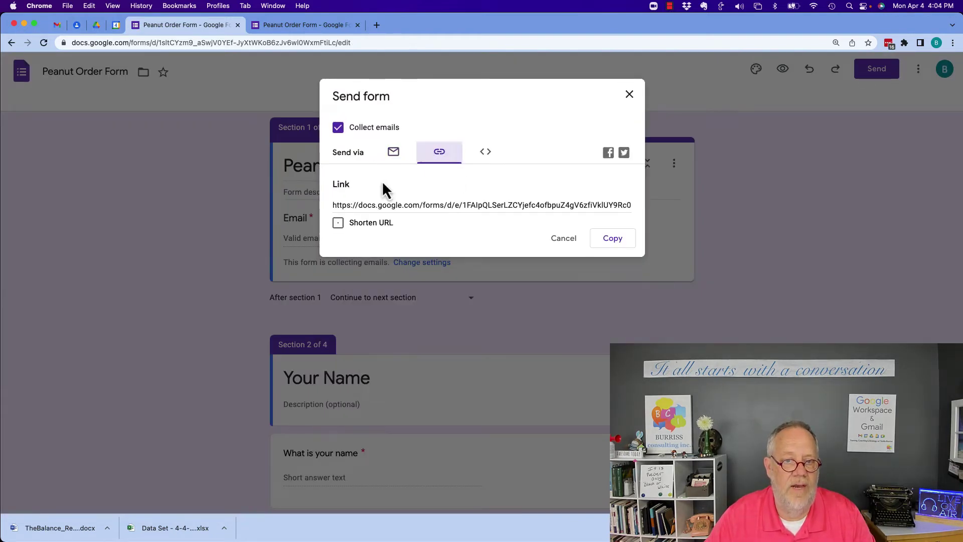
pyautogui.click(338, 224)
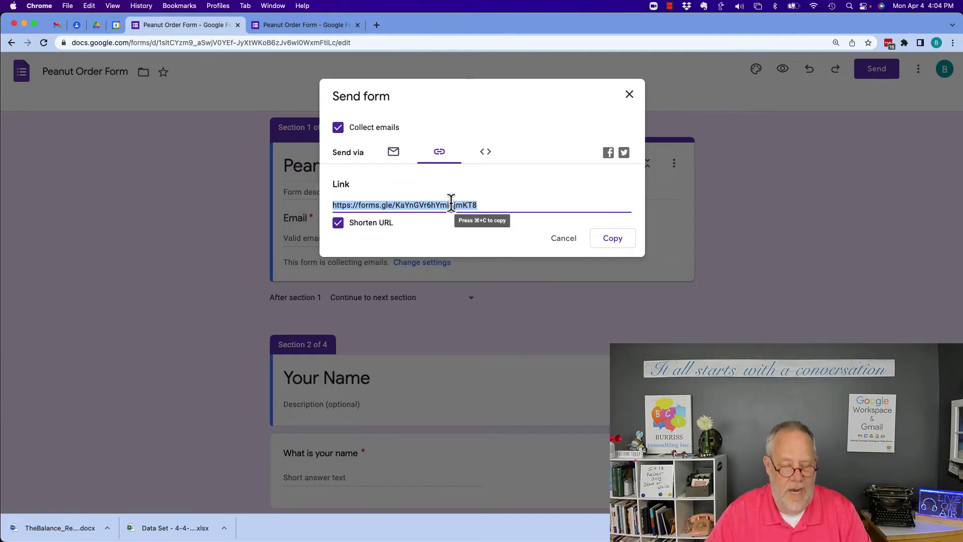
pyautogui.click(377, 25)
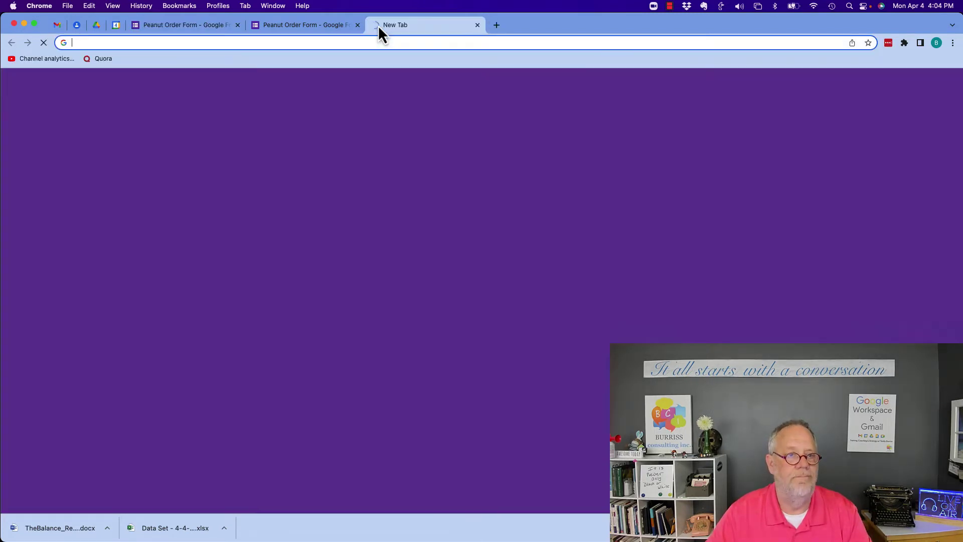
pyautogui.press('super+v')
pyautogui.press('Return')
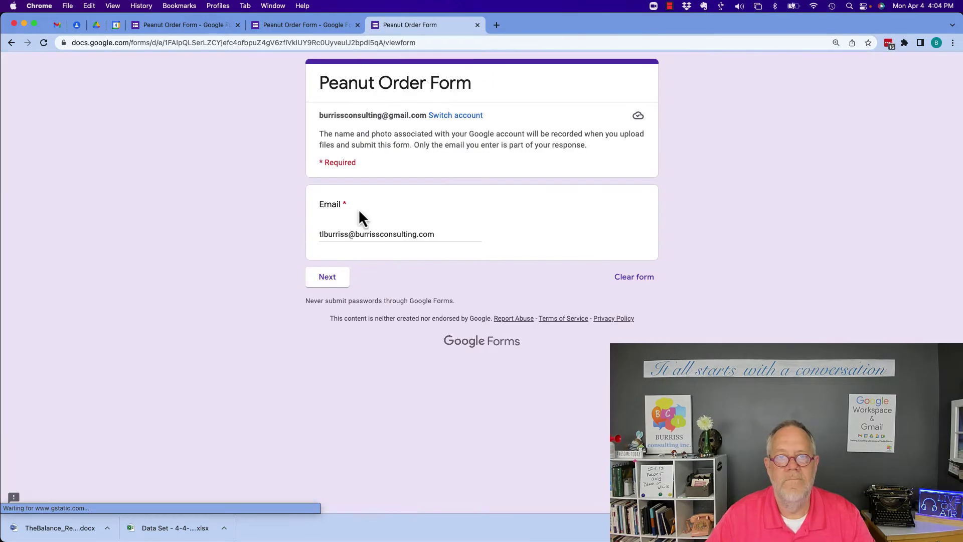
# - Advance the live form through Your Name and Mailing Address to the Order form section
pyautogui.click(329, 281)
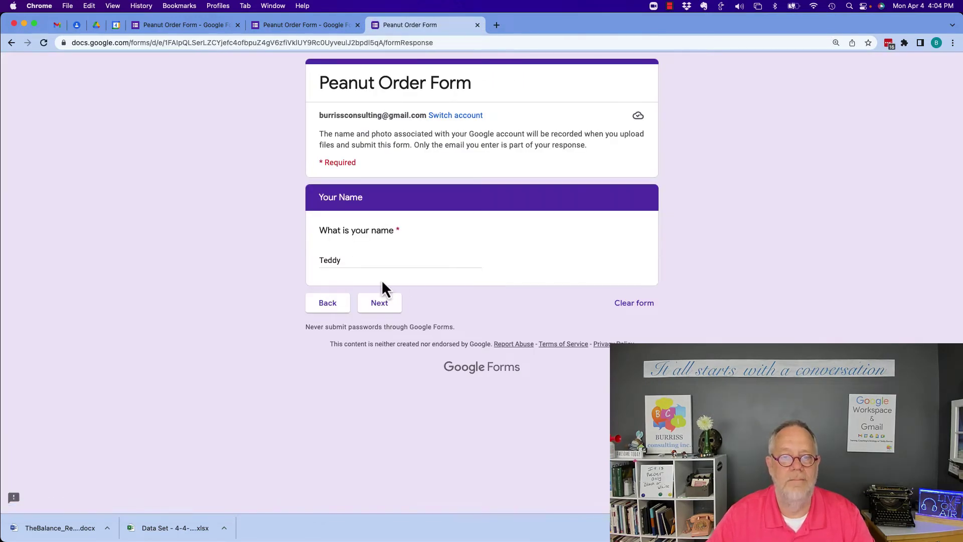
pyautogui.click(392, 303)
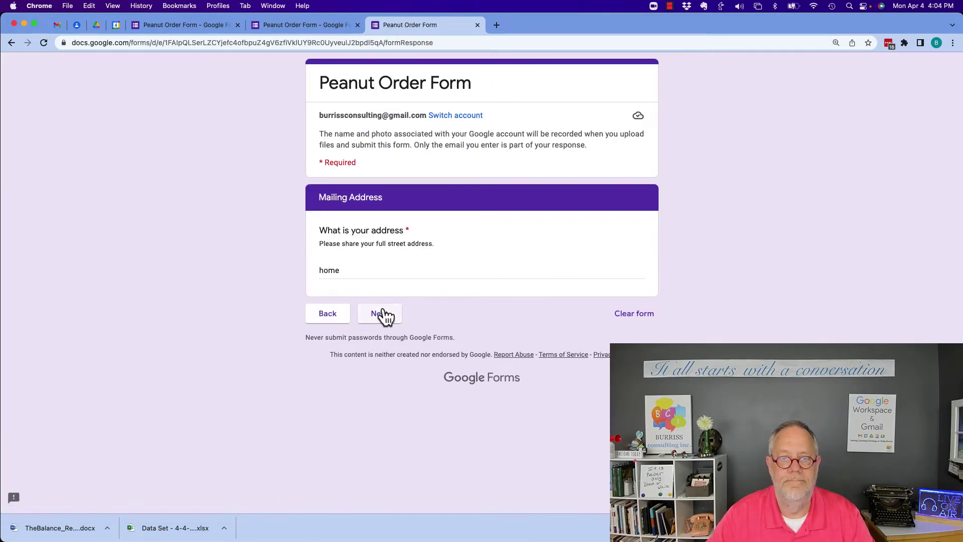
pyautogui.click(384, 315)
pyautogui.scroll(-10, 517, 366)
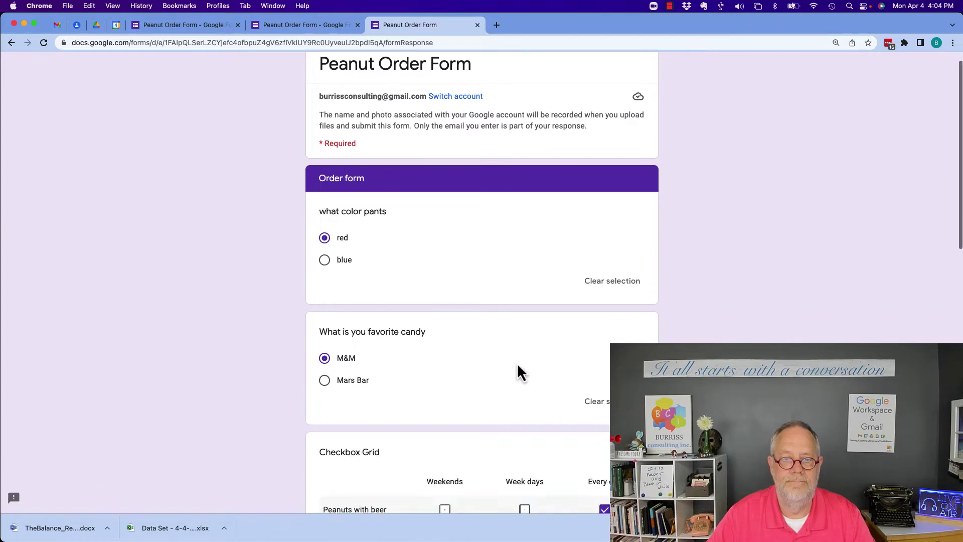
pyautogui.scroll(-6, 517, 368)
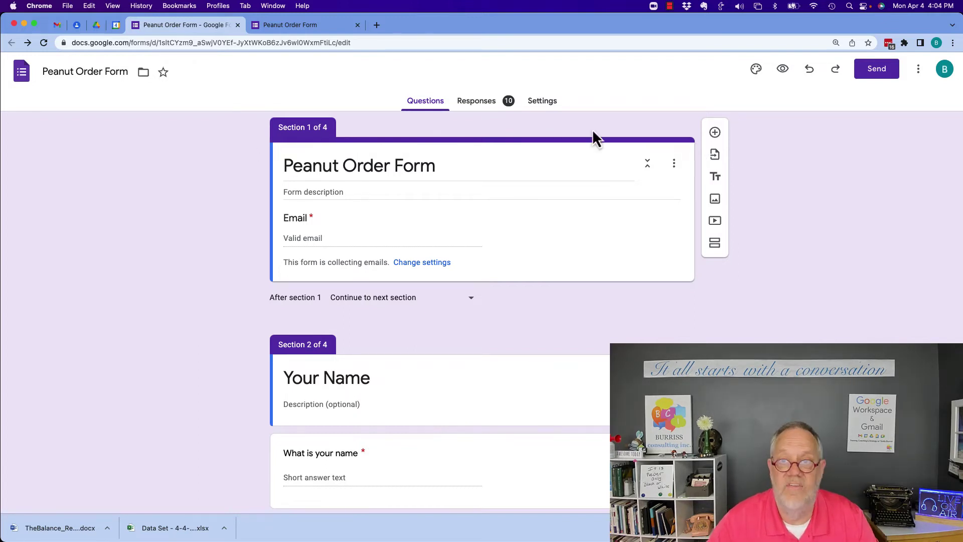
# - Review the Settings, then open the More menu with copy, print and add-ons options
pyautogui.click(543, 106)
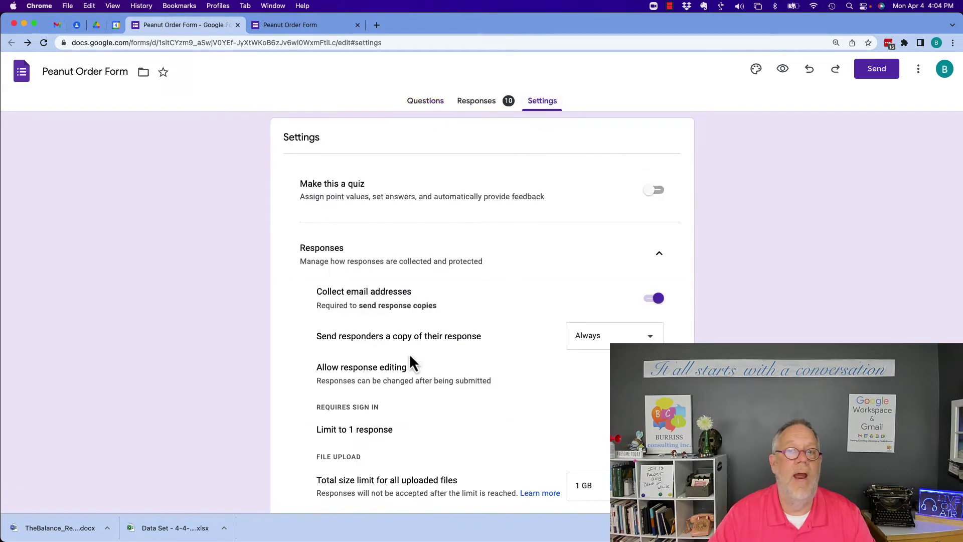
pyautogui.scroll(-3, 504, 343)
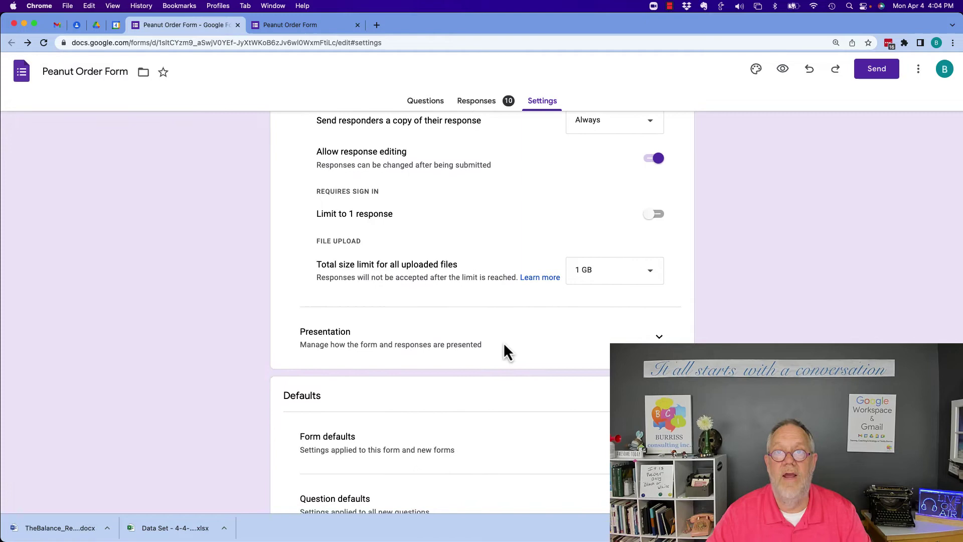
pyautogui.scroll(5, 504, 343)
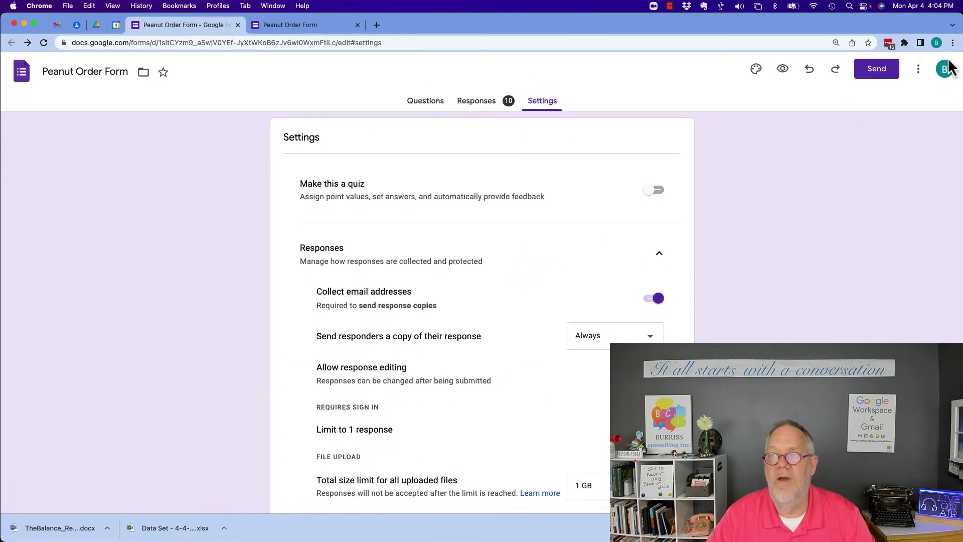
pyautogui.click(920, 71)
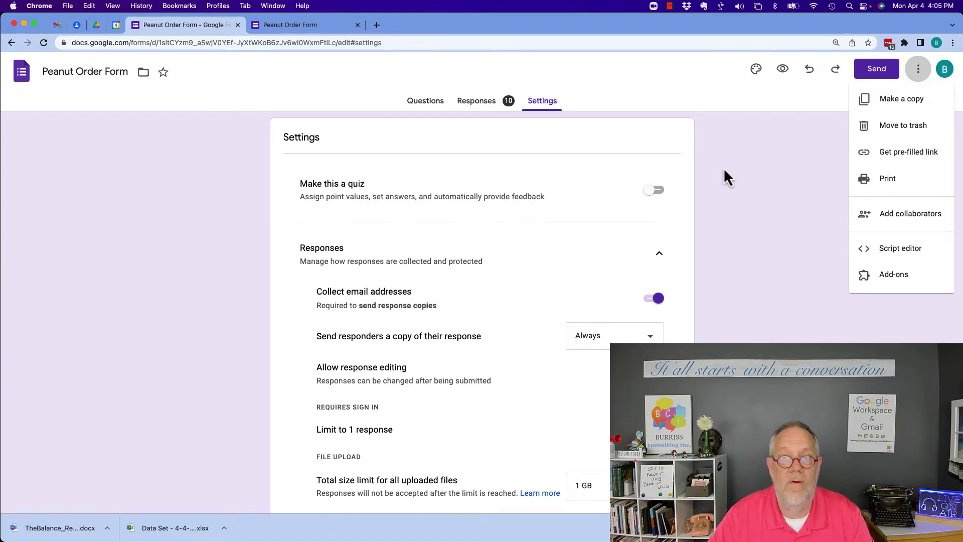
# - Close the extra options menu
pyautogui.click(920, 68)
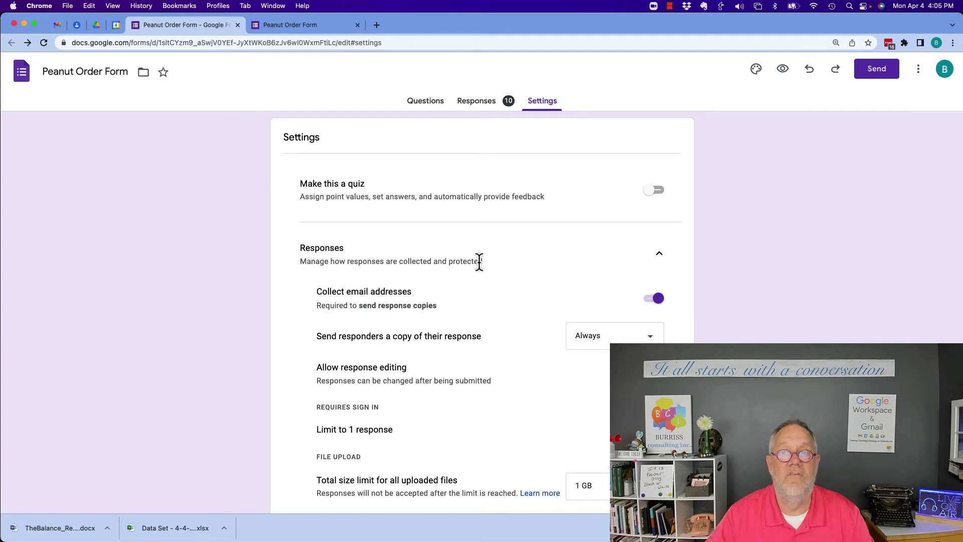
# - Open the linked Peanut Order Form (Responses) spreadsheet and select the latest response in row 11
pyautogui.click(469, 105)
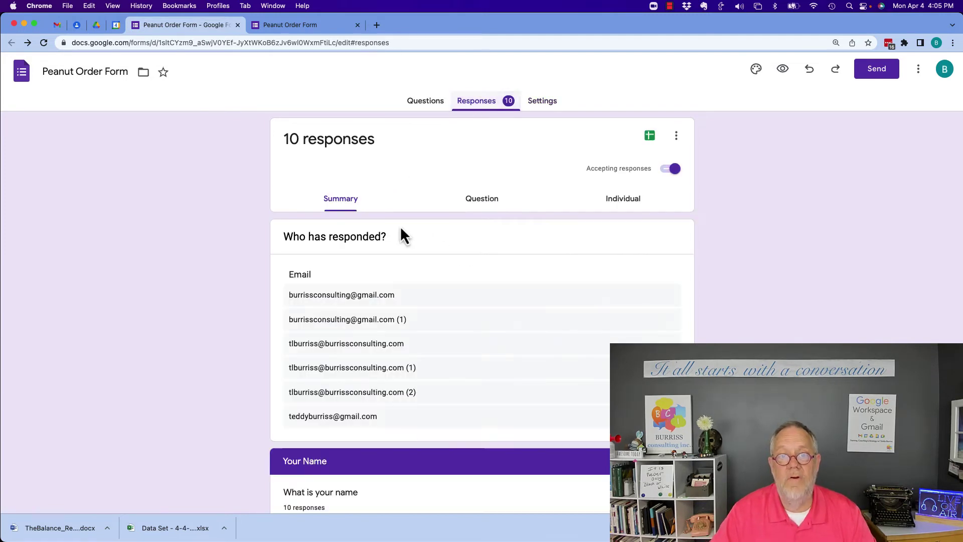
pyautogui.click(650, 135)
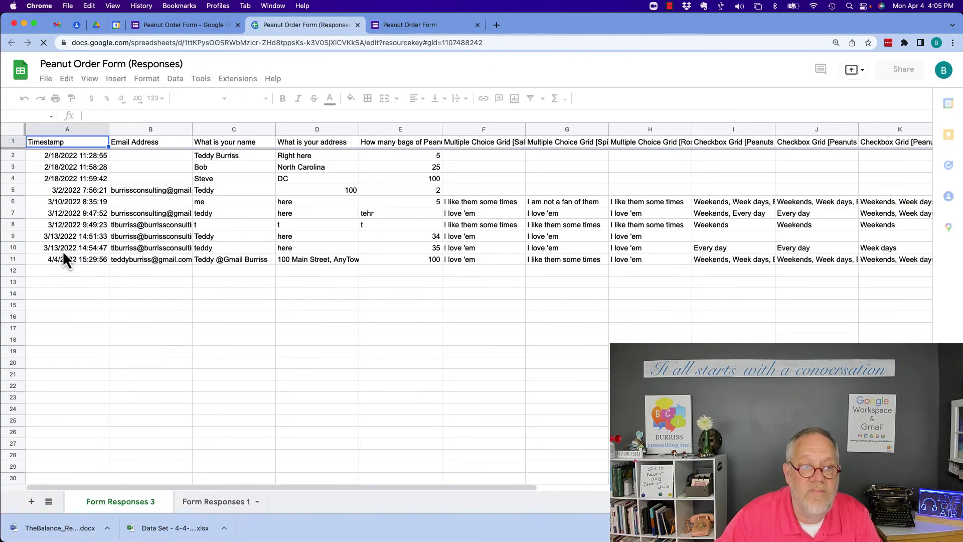
pyautogui.click(16, 259)
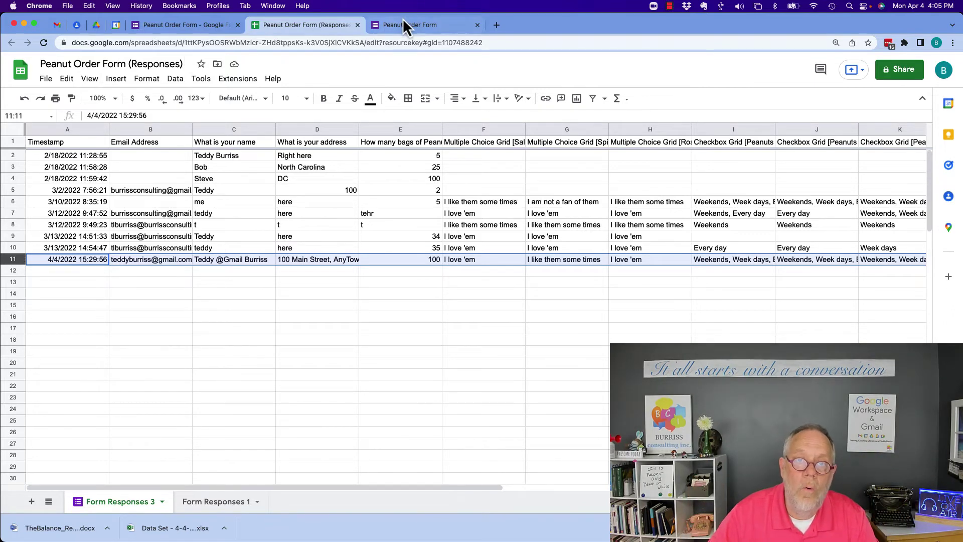
# - Switch off Accepting responses on the form's Responses page
pyautogui.click(202, 25)
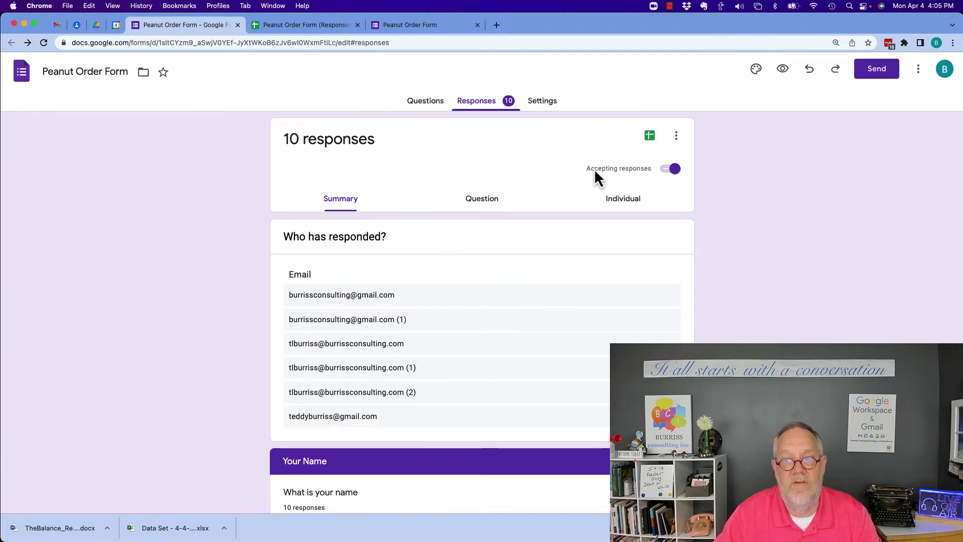
pyautogui.moveTo(594, 169); pyautogui.dragTo(638, 170)
pyautogui.click(640, 169)
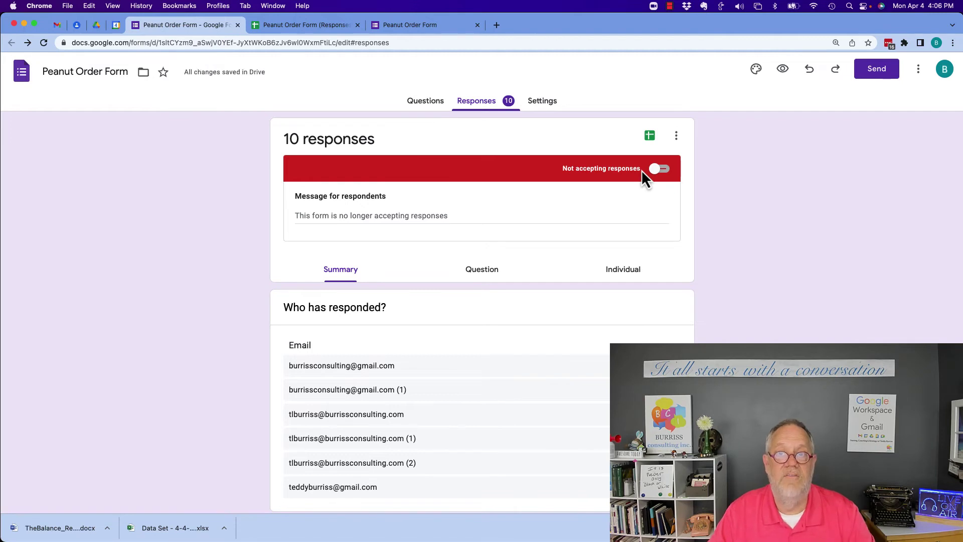
# - Submit the filled-in order and read the 'no longer accepting responses' message
pyautogui.click(417, 27)
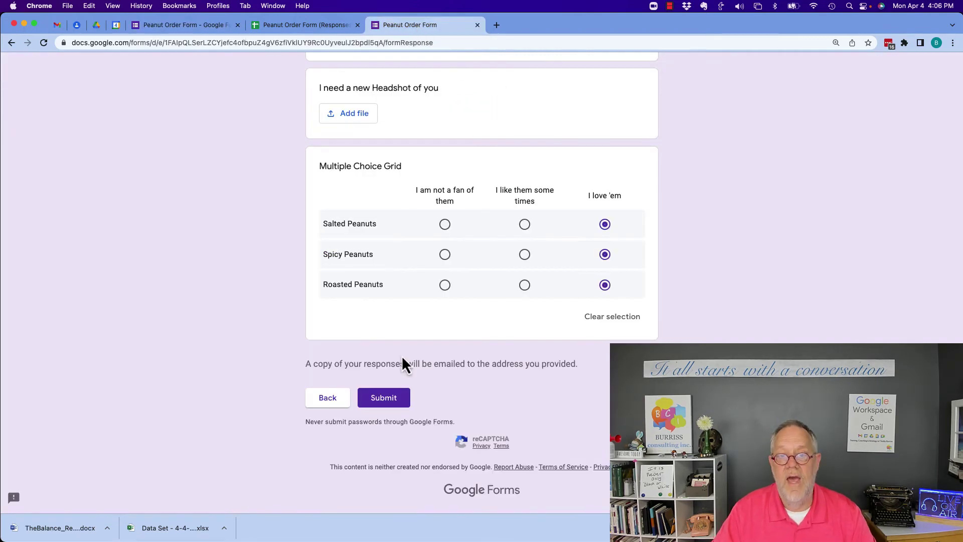
pyautogui.click(388, 400)
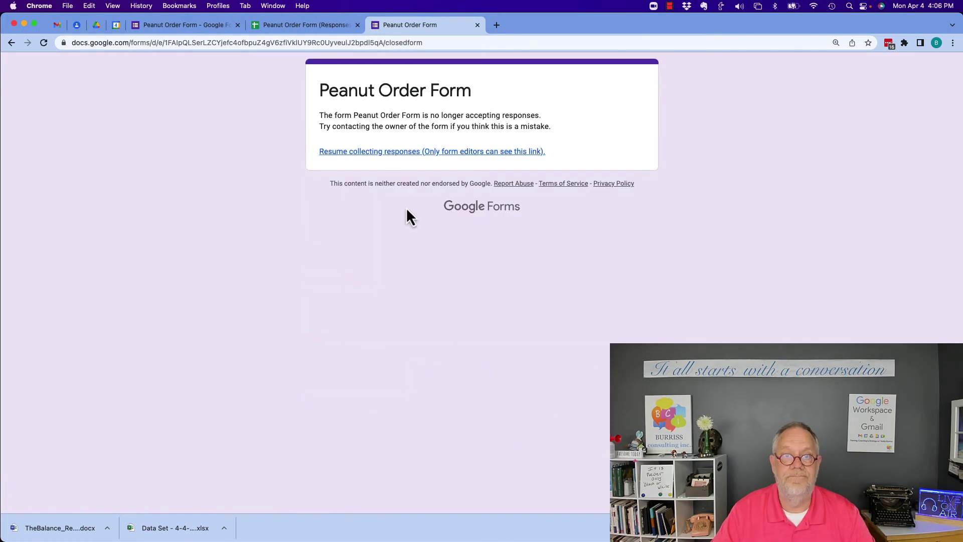
pyautogui.moveTo(319, 116); pyautogui.dragTo(544, 120)
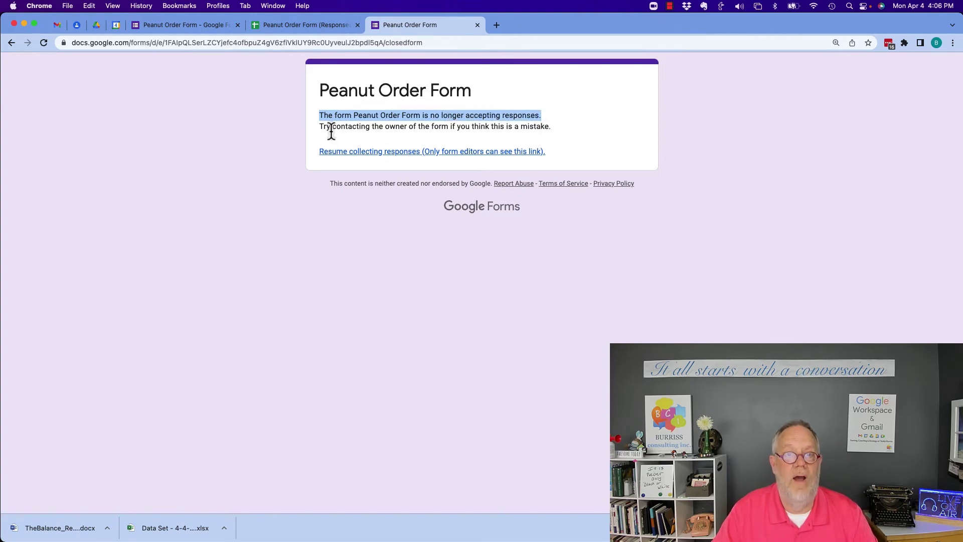
pyautogui.moveTo(335, 128); pyautogui.dragTo(448, 144)
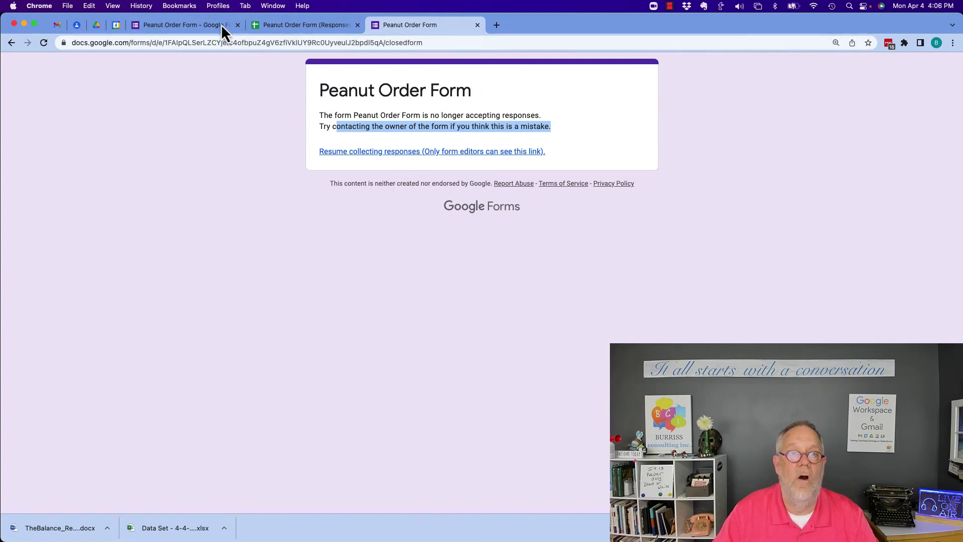
# - Turn Accepting responses back on and delete the test response in spreadsheet row 11
pyautogui.click(200, 27)
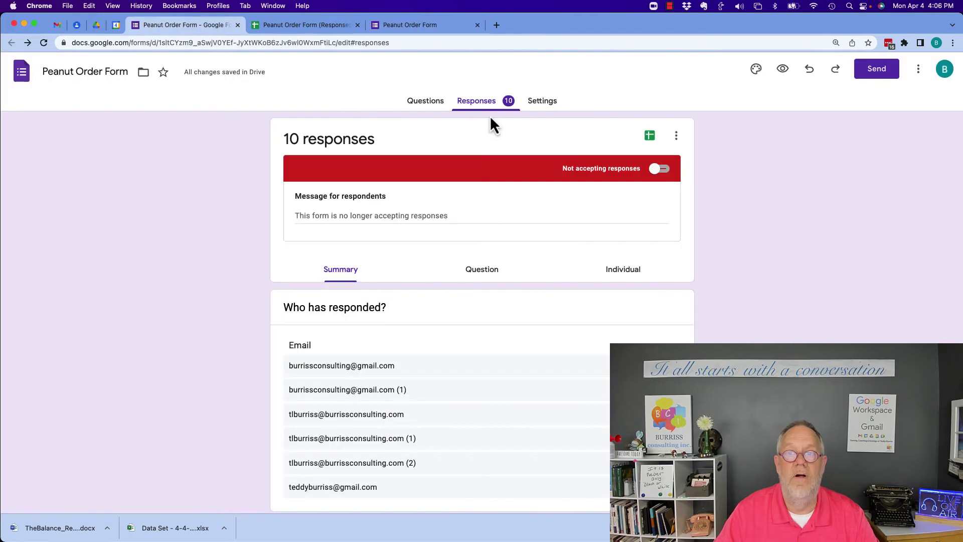
pyautogui.click(659, 169)
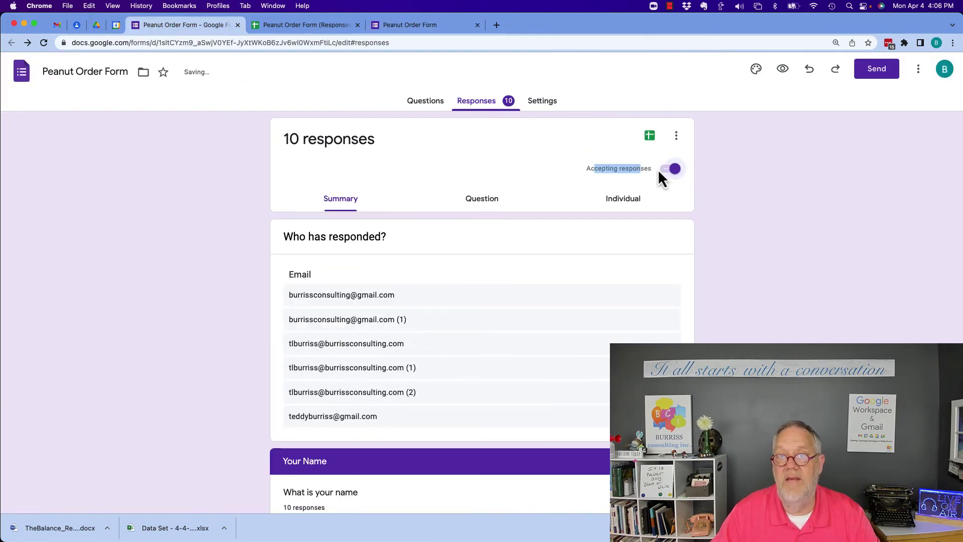
pyautogui.click(305, 25)
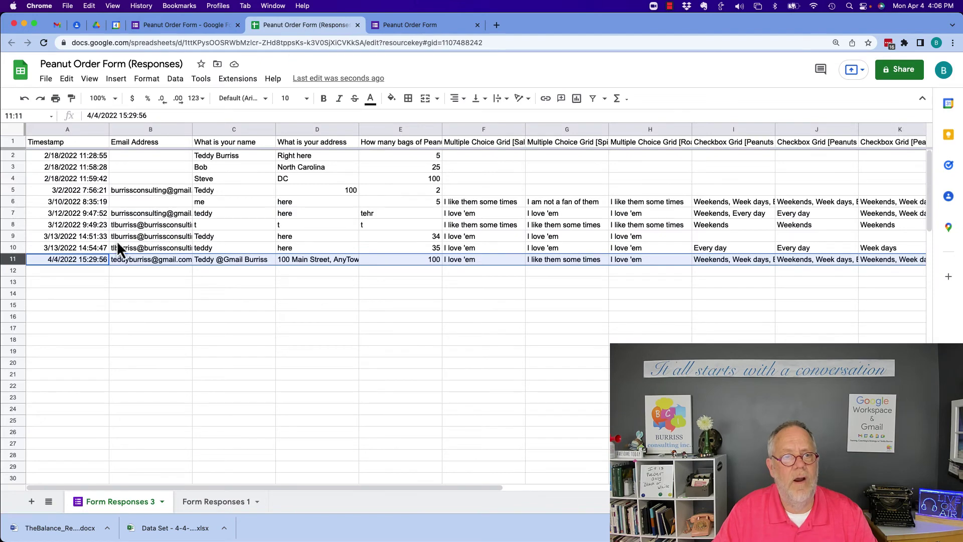
pyautogui.moveTo(183, 265)
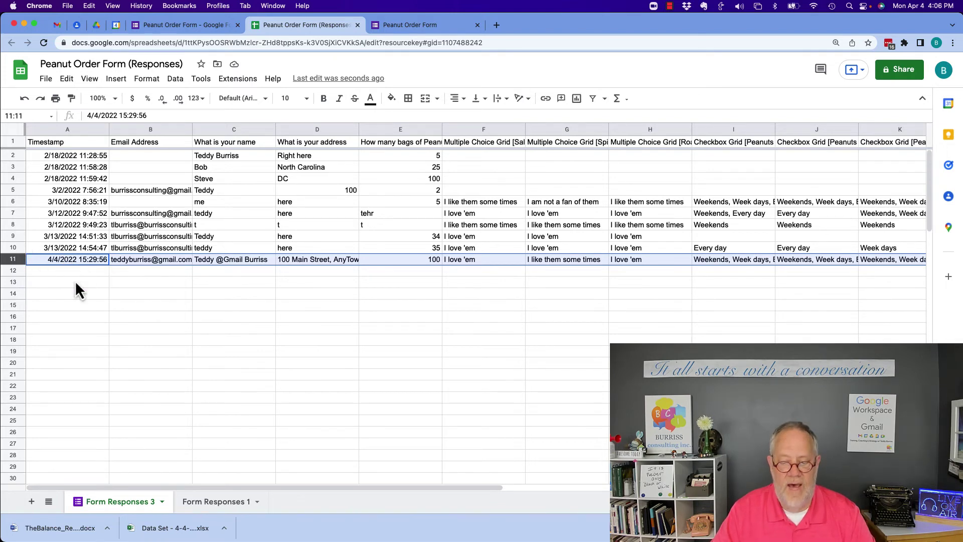
pyautogui.press('Delete')
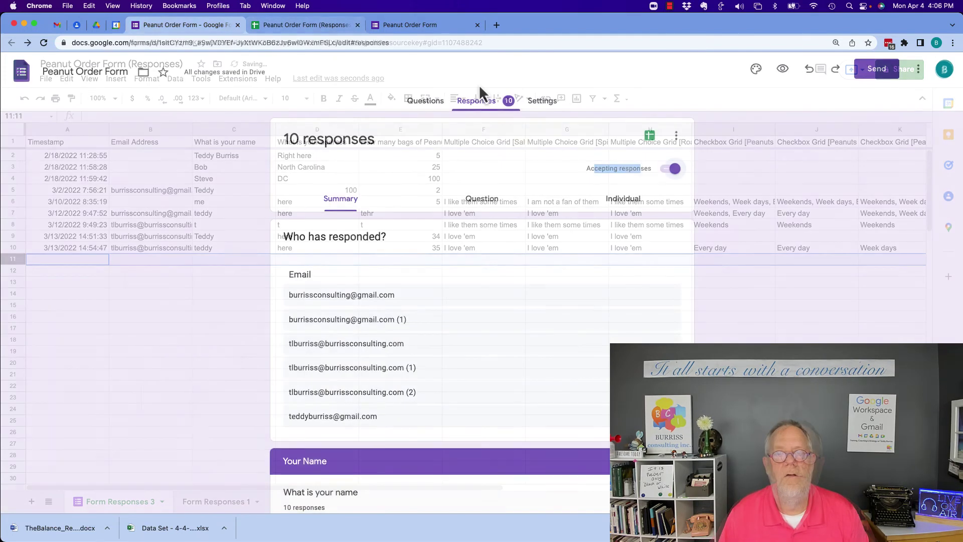